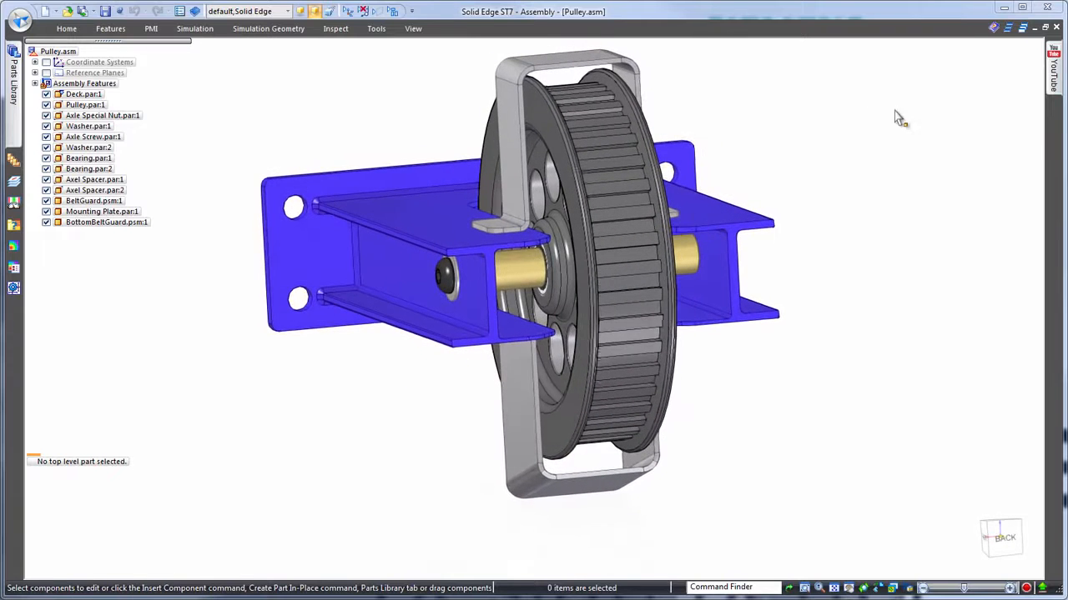
- Open the pulley for in-place editing within the assembly
left_click(646, 125)
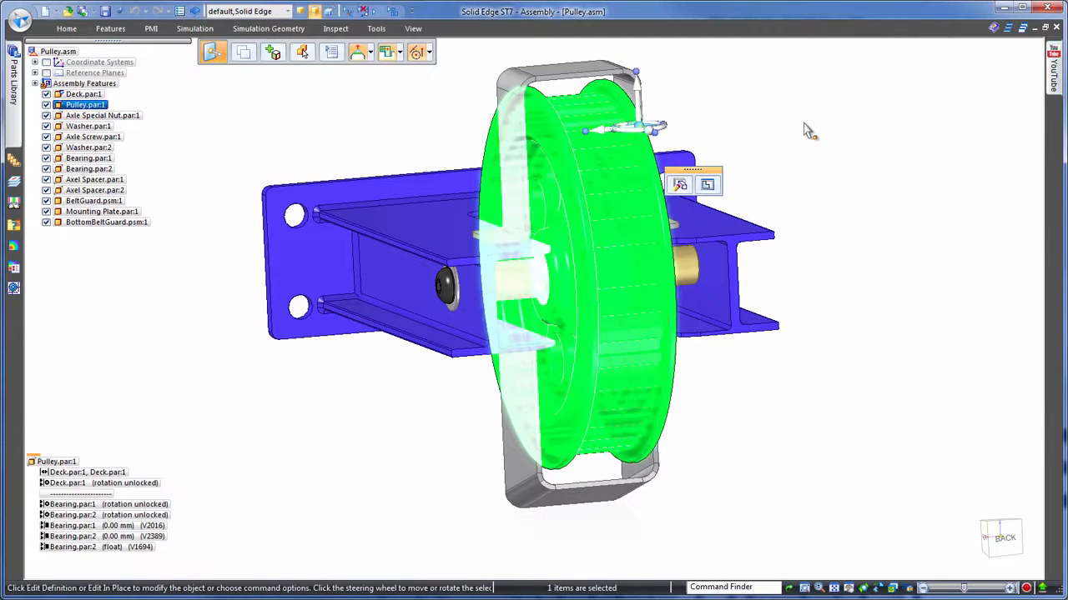
left_click(707, 185)
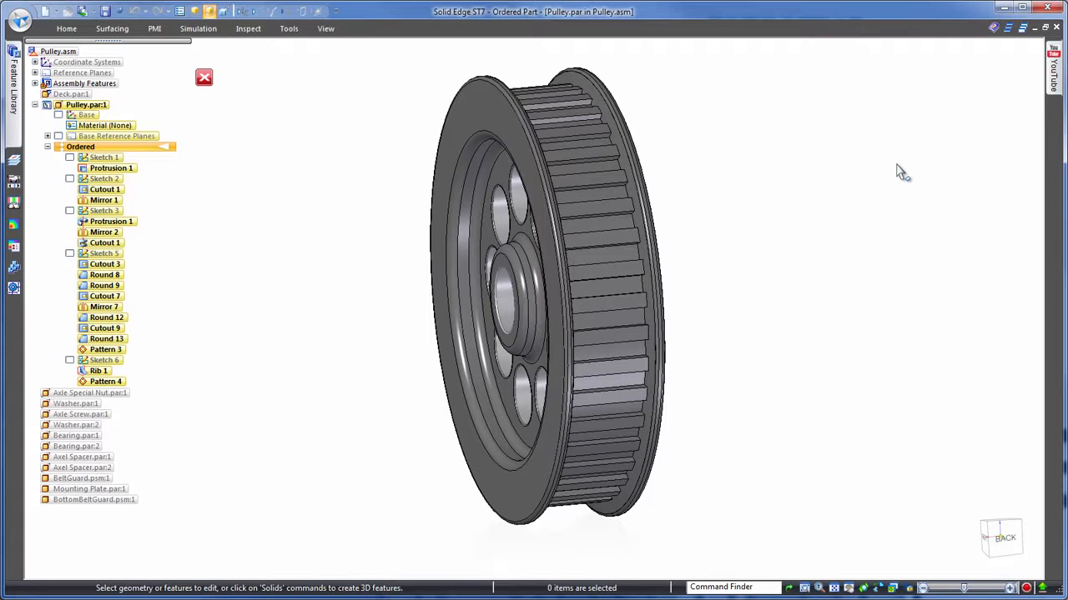
- Try to set the width of the pulley's base protrusion to 55 mm with Dynamic Edit, and undo the change
left_click(501, 90)
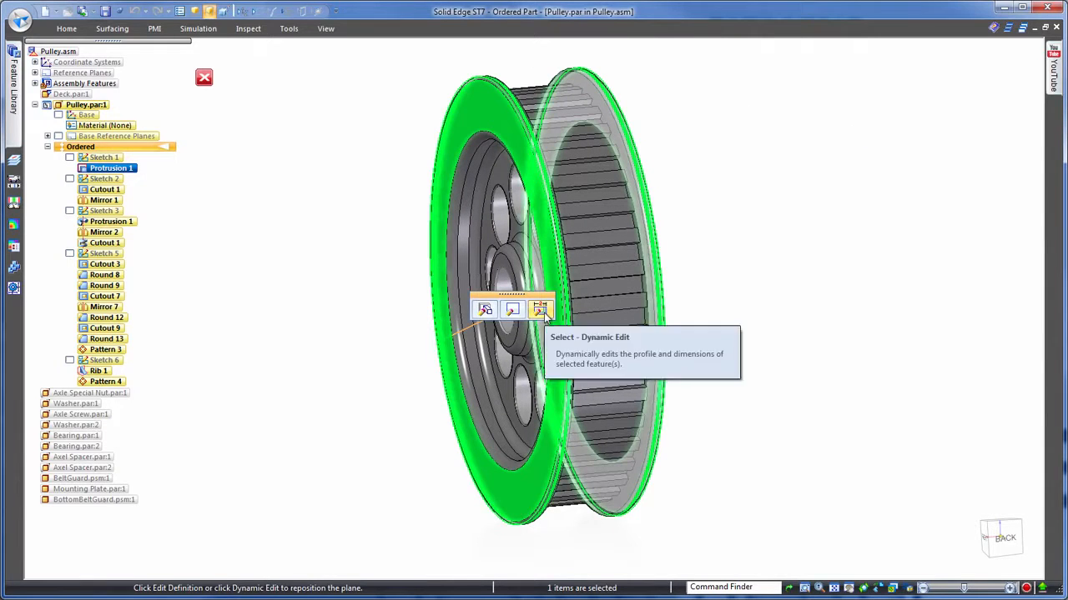
left_click(541, 311)
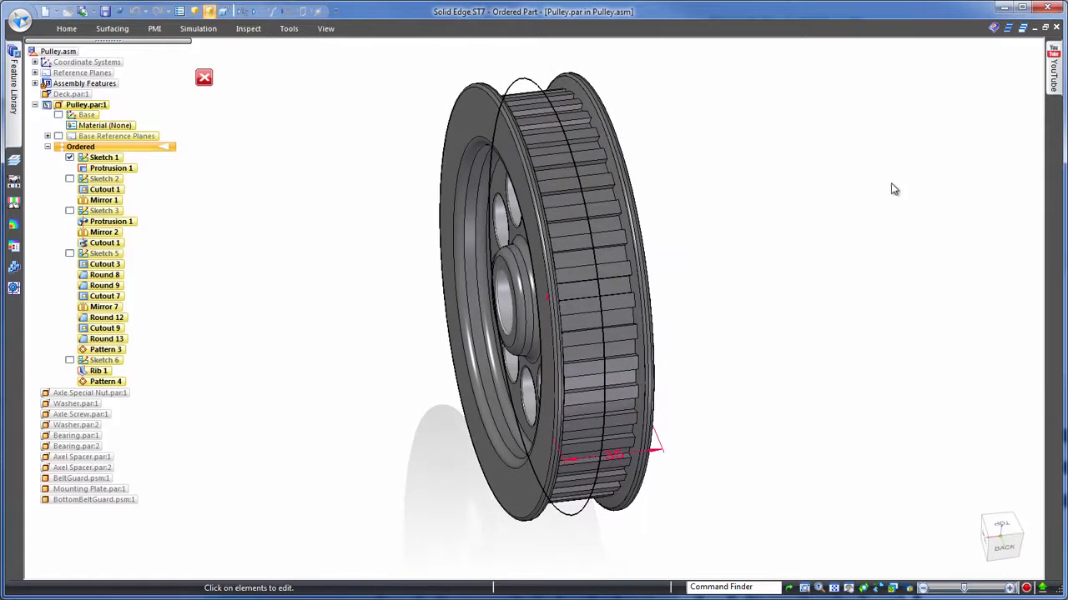
left_click(617, 458)
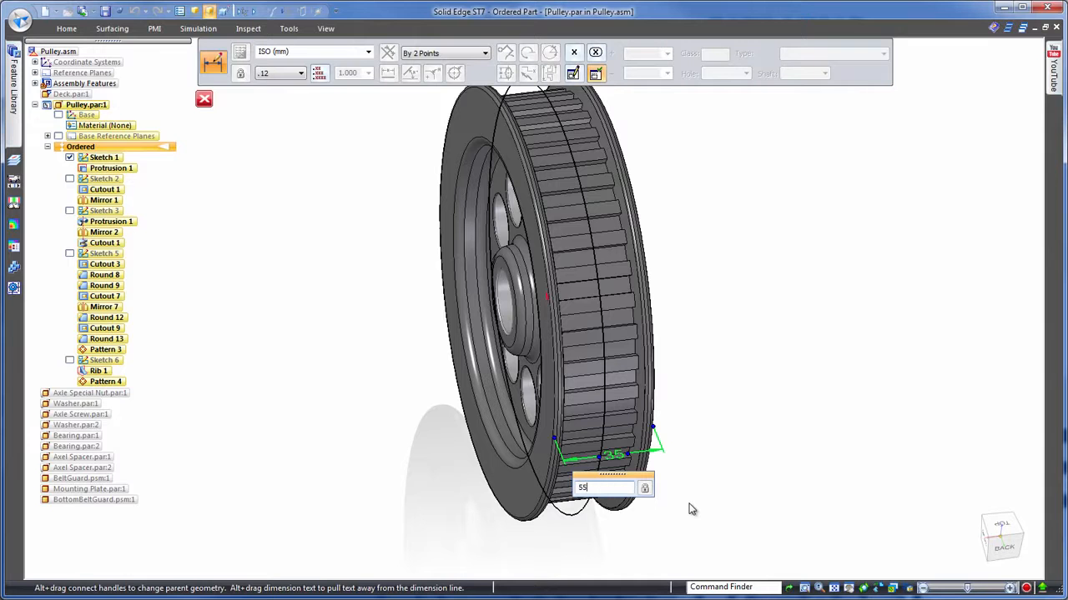
left_click(767, 329)
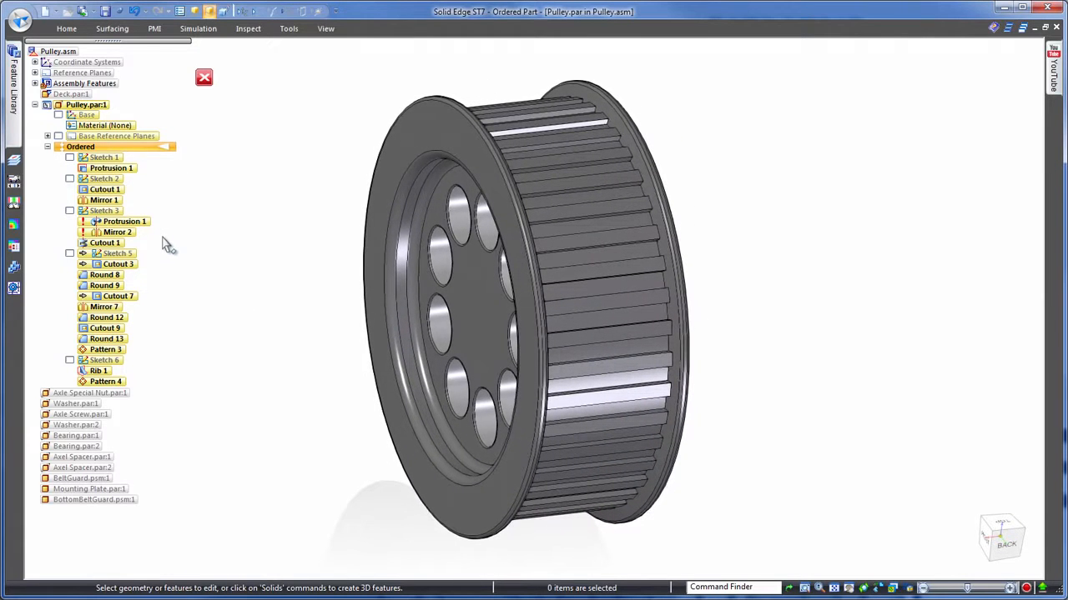
left_click(133, 11)
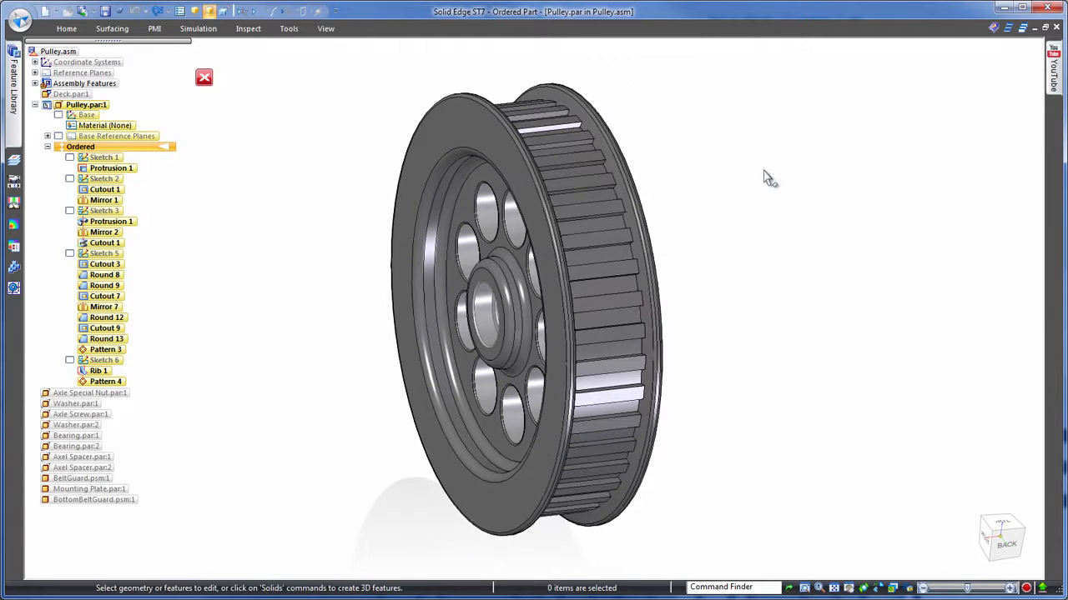
- Set the length of the pulley's hub protrusion to 20 mm by dynamically editing its sketch dimension
left_click(504, 278)
left_click(464, 262)
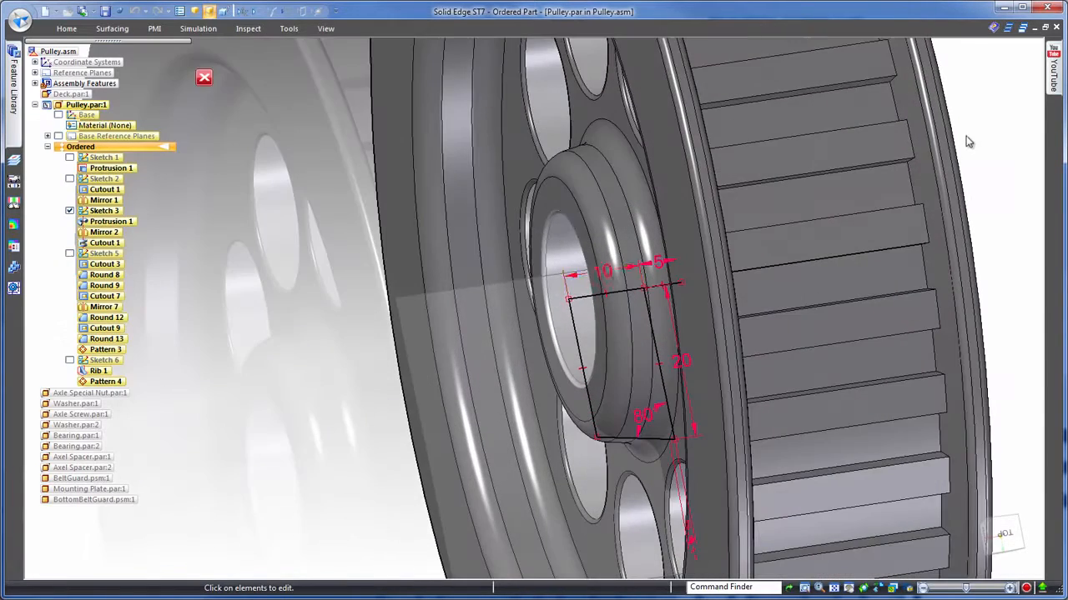
left_click(608, 275)
type("20")
key("Return")
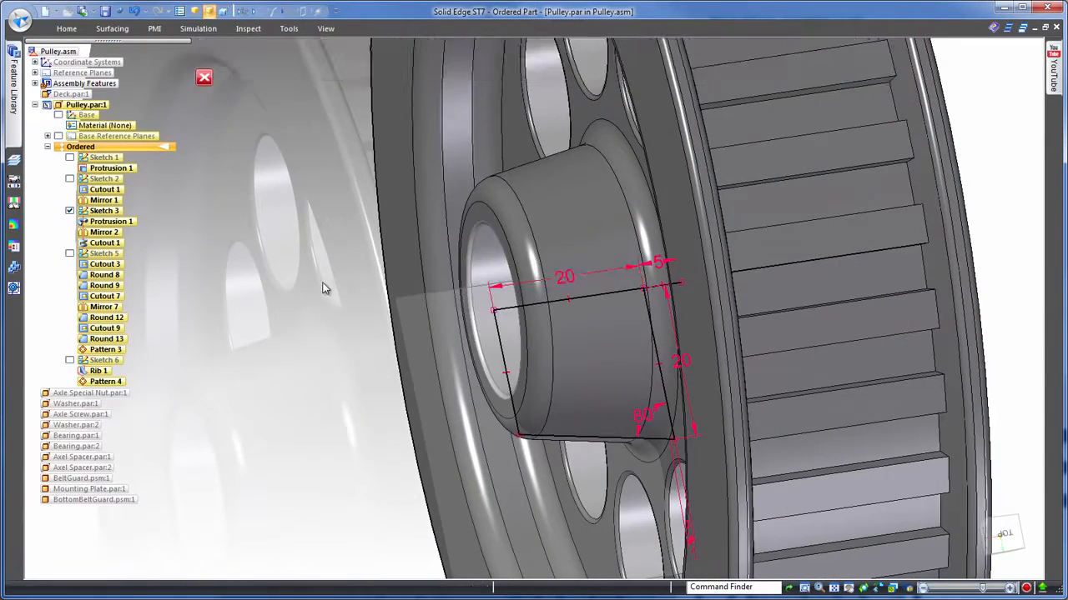
- Widen the pulley by dynamically editing the width dimension of its base protrusion
left_click(464, 125)
left_click(600, 536)
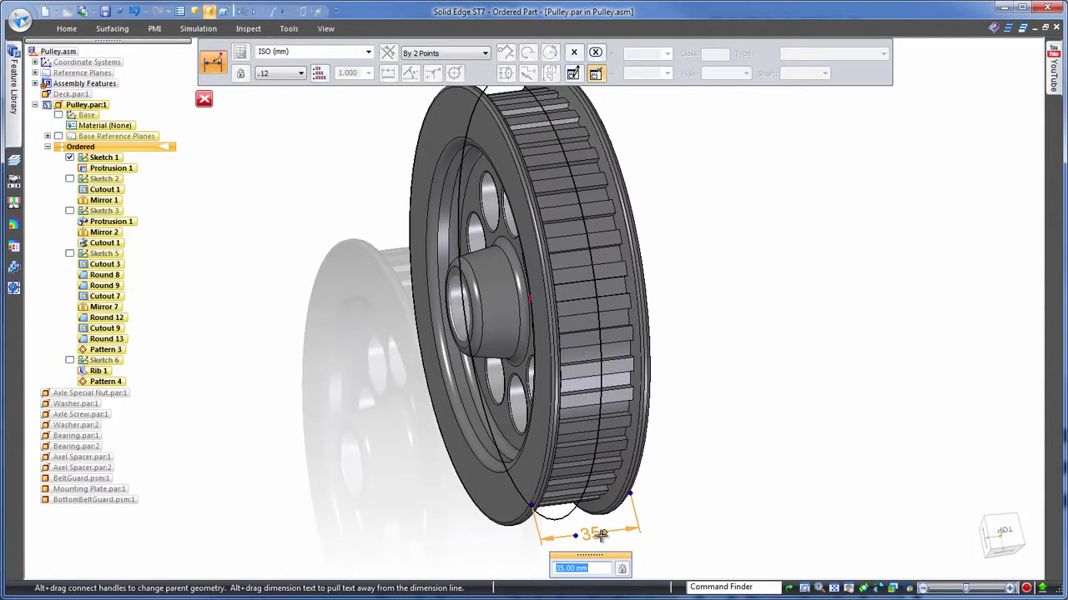
key("Return")
left_click(841, 283)
left_click(841, 284)
- Deepen the circular recess in the pulley's side by dynamically editing the depth dimension of its first cutout
left_click(464, 180)
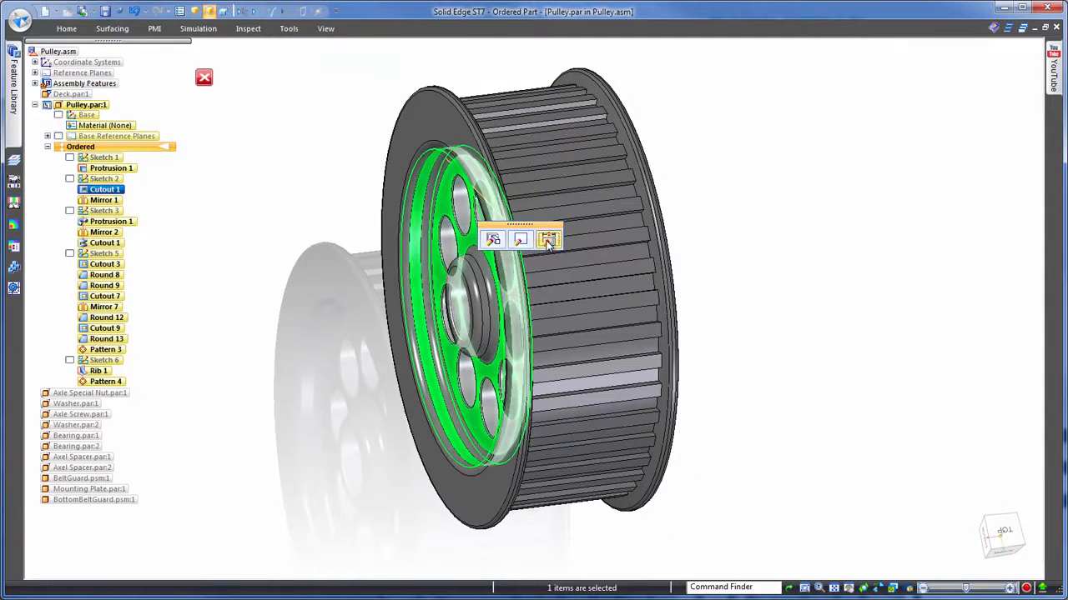
left_click(548, 239)
left_click(516, 488)
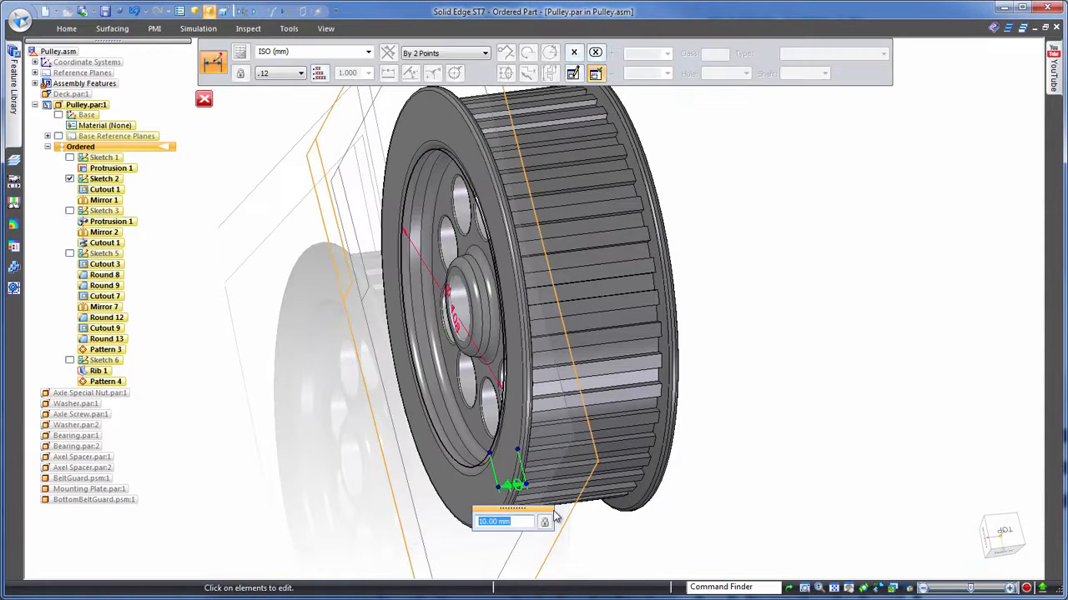
left_click(832, 367)
left_click(831, 367)
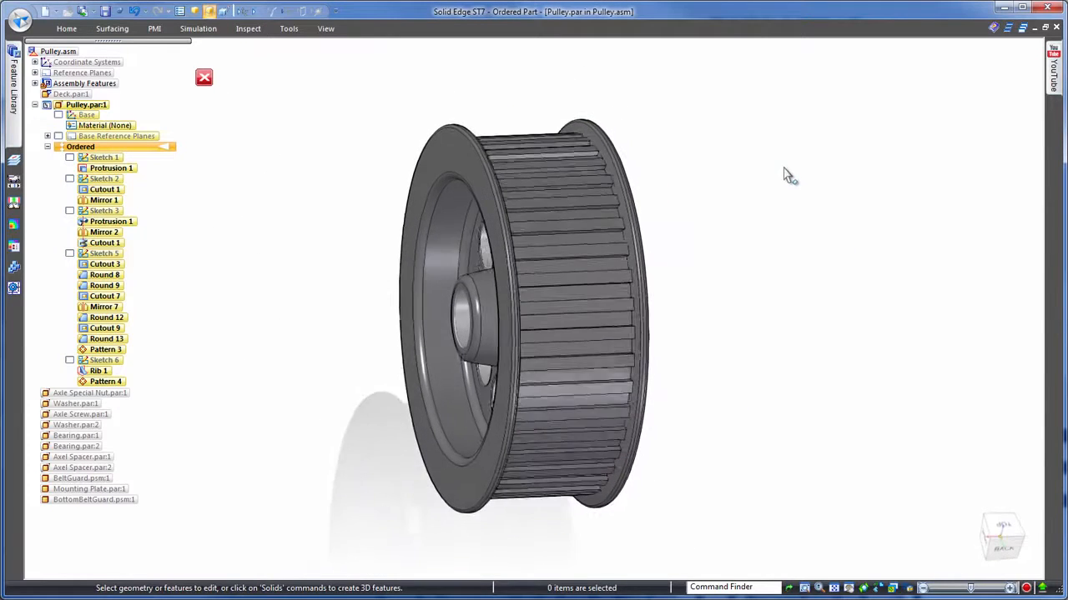
- Return from the pulley part to the assembly and hide the pulley
key("ctrl+shift+p")
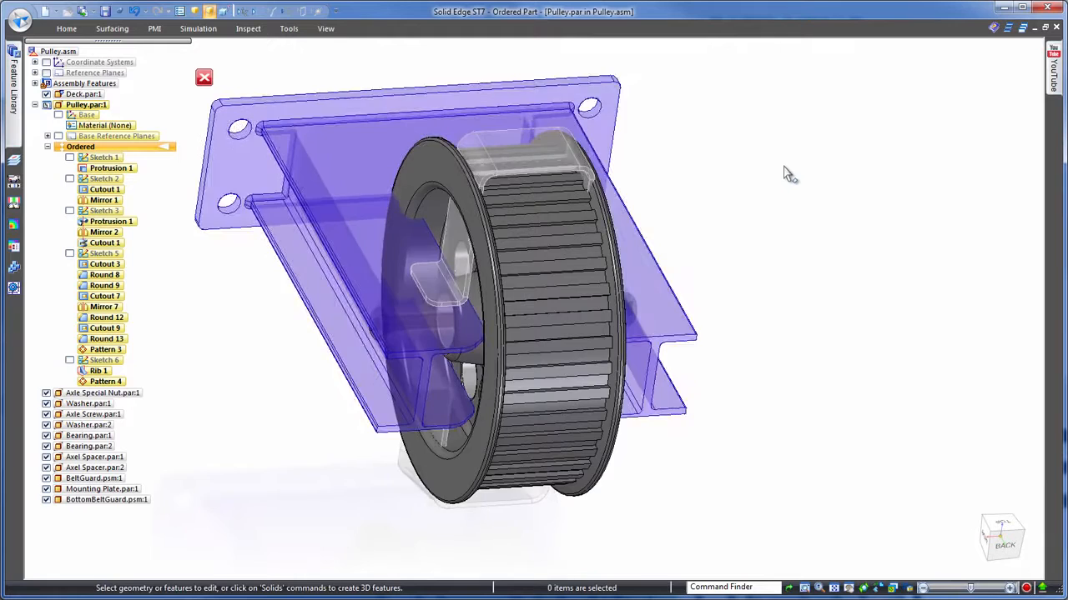
left_click(205, 81)
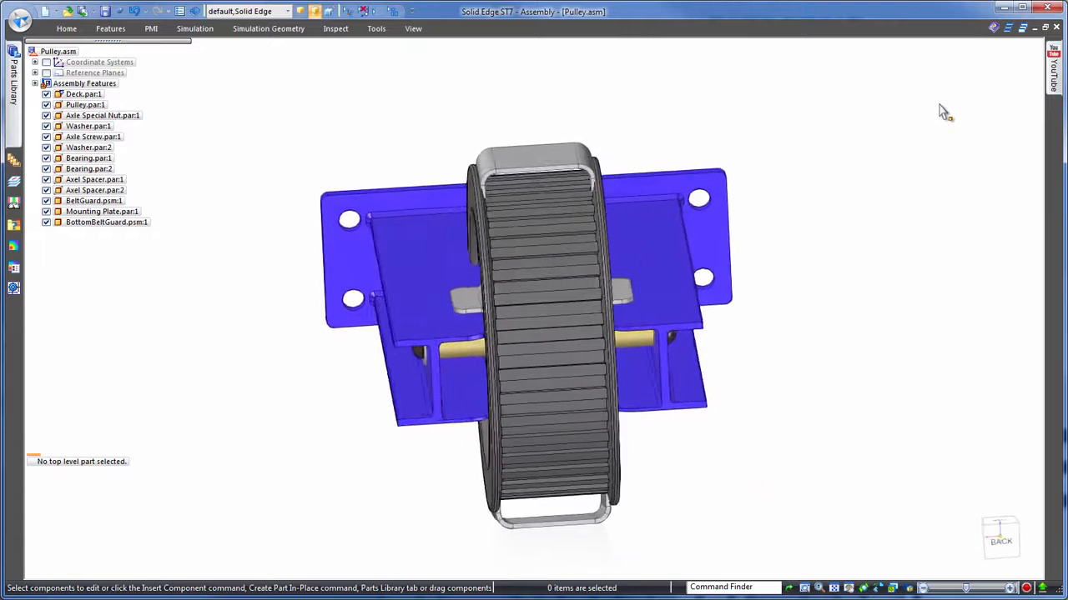
left_click(1007, 541)
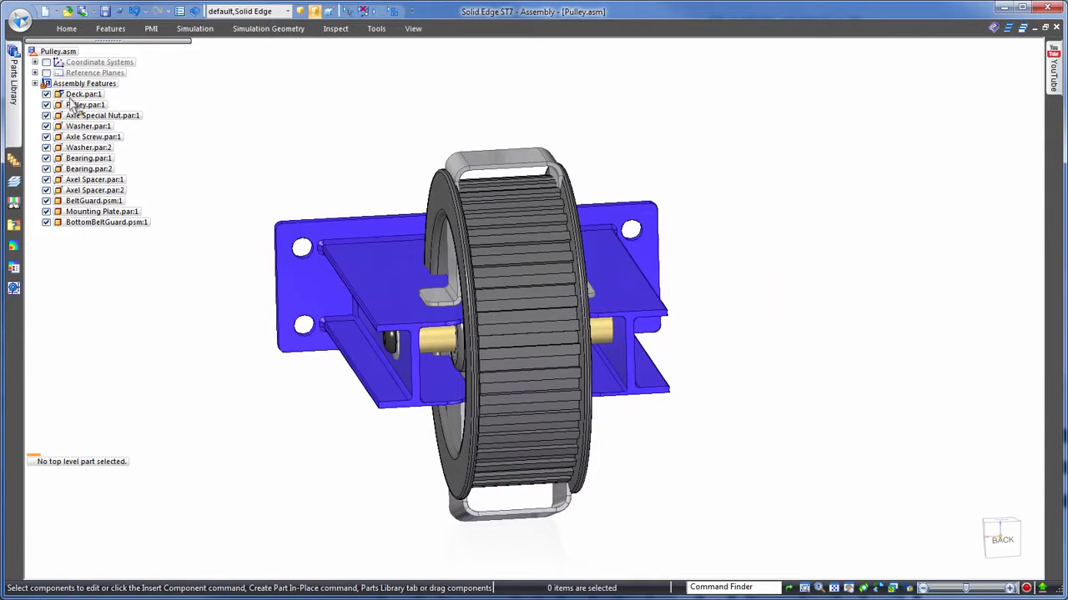
left_click(46, 105)
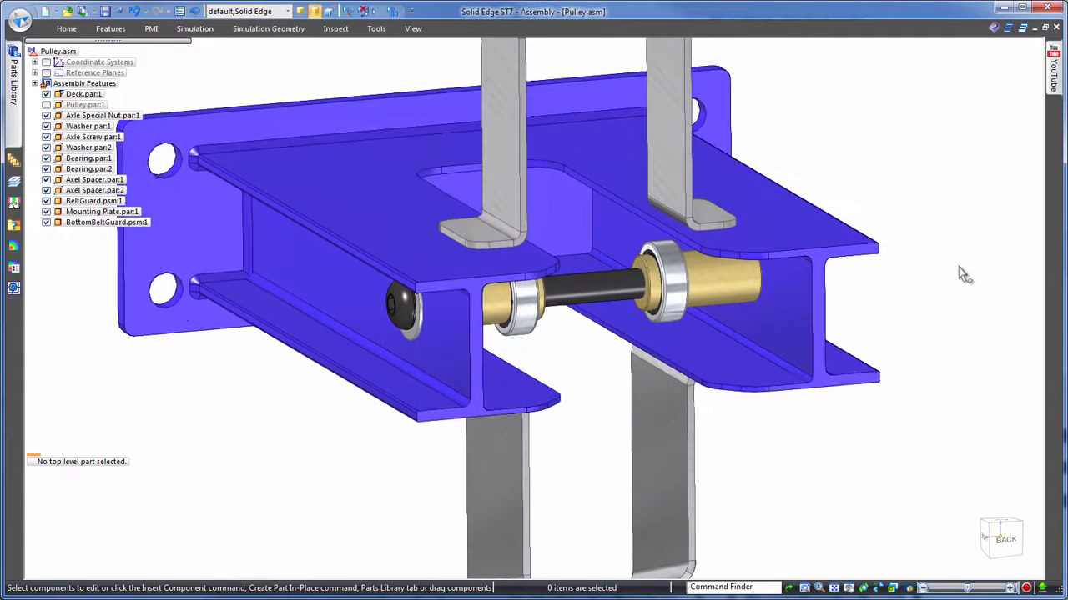
left_click(613, 340)
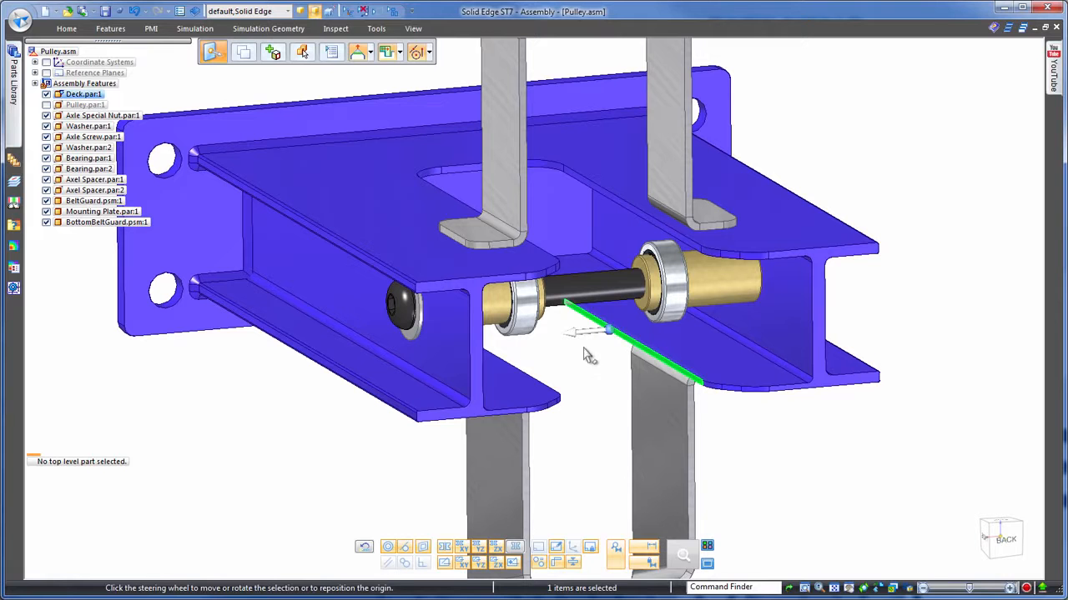
left_click(582, 337)
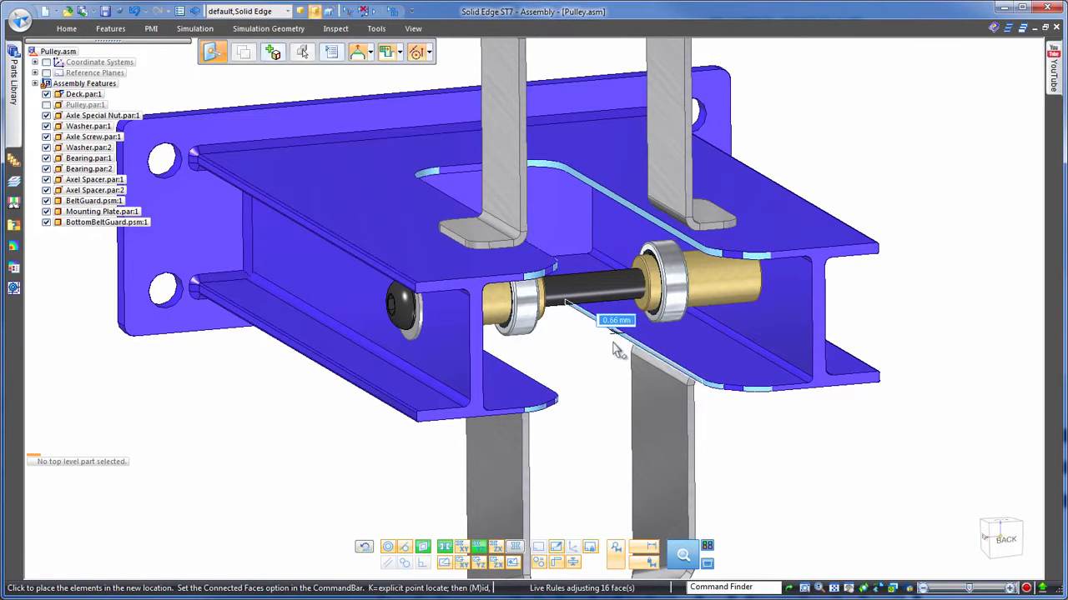
left_click(615, 351)
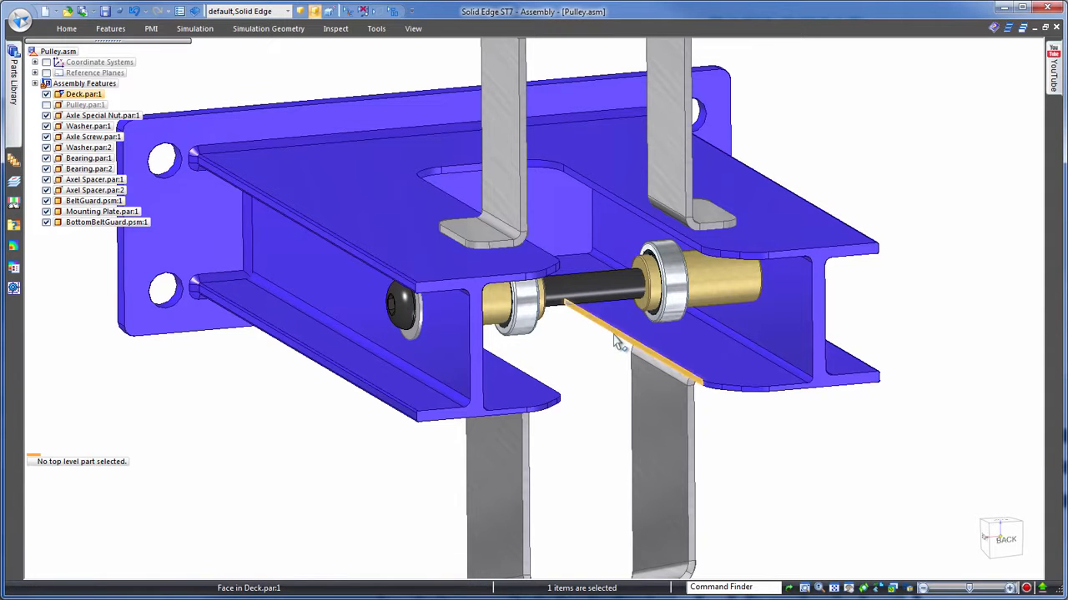
- Move the deck's slot face, the inner axle spacer face and the matching faces of both belt guards outward together, symmetrically
left_click(595, 380)
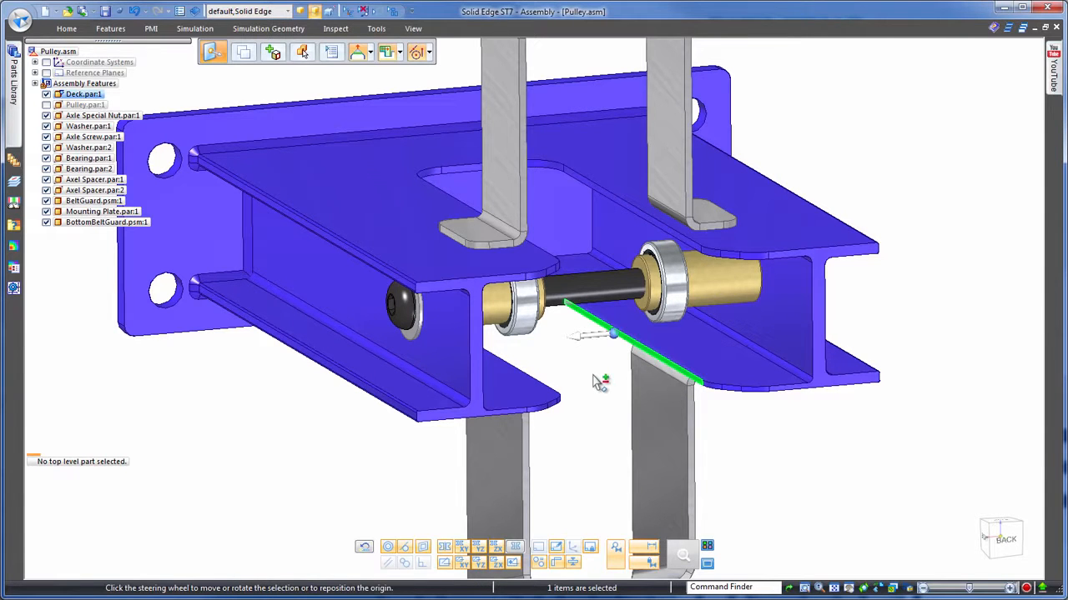
left_click(643, 308)
middle_click_drag(957, 105, 684, 43)
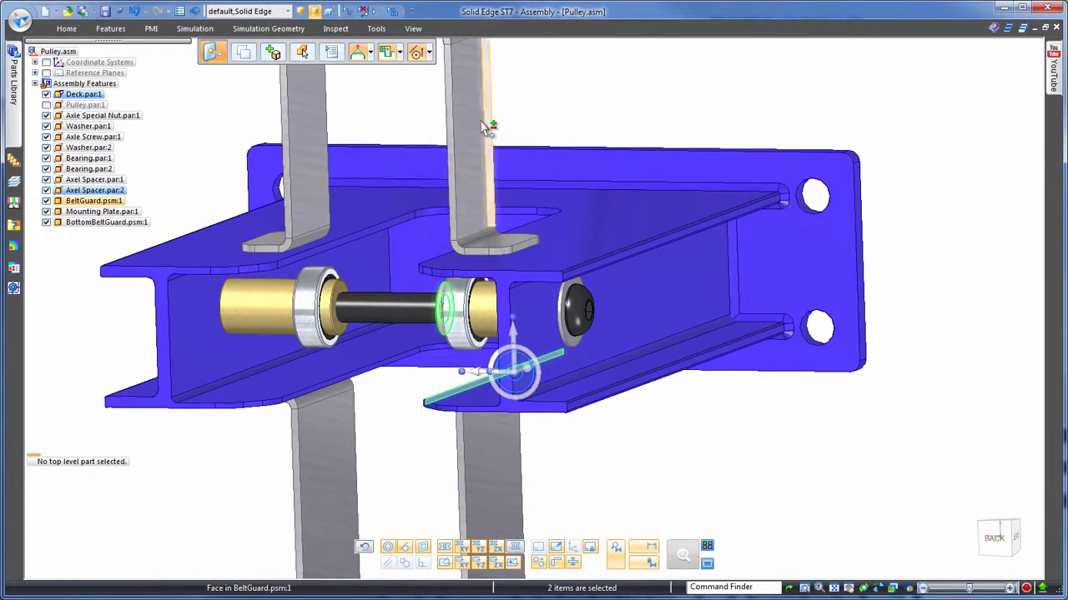
left_click(477, 121)
left_click(527, 250)
middle_click_drag(859, 80, 641, 304)
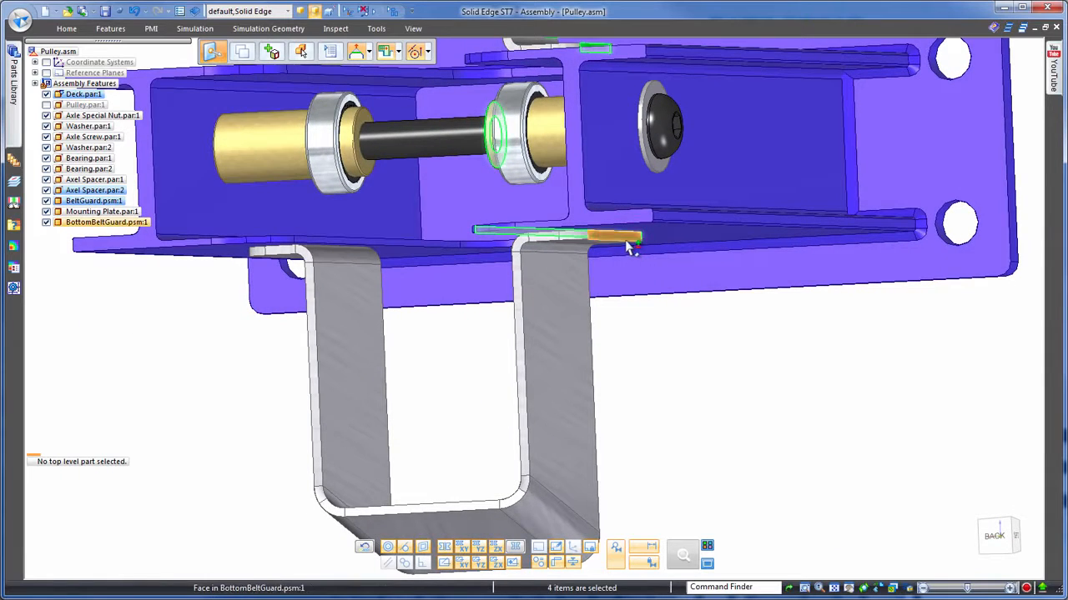
left_click(570, 325)
middle_click_drag(569, 326, 934, 85)
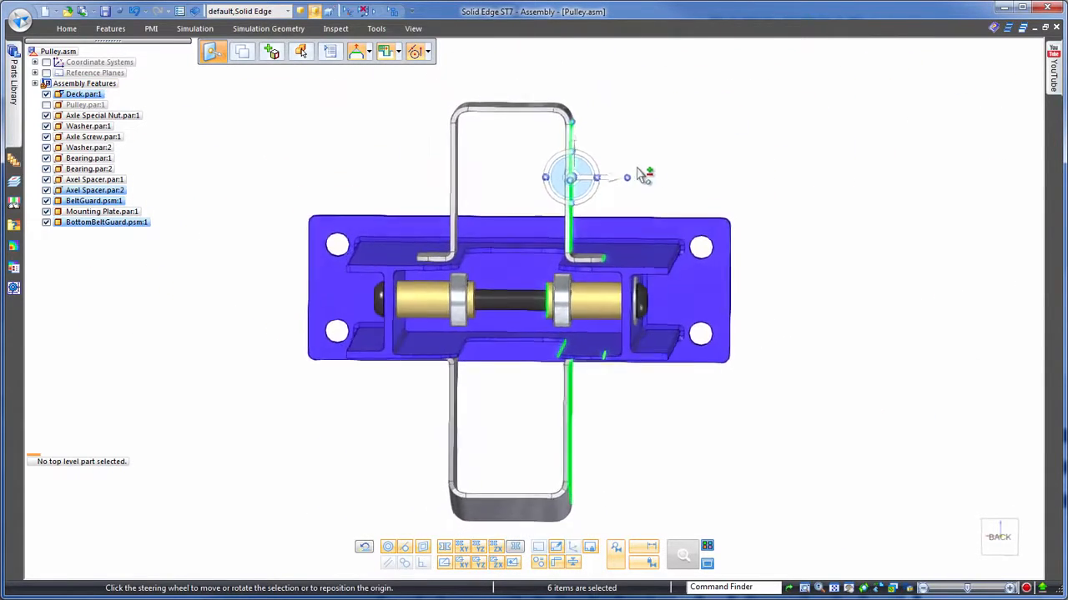
left_click(617, 181)
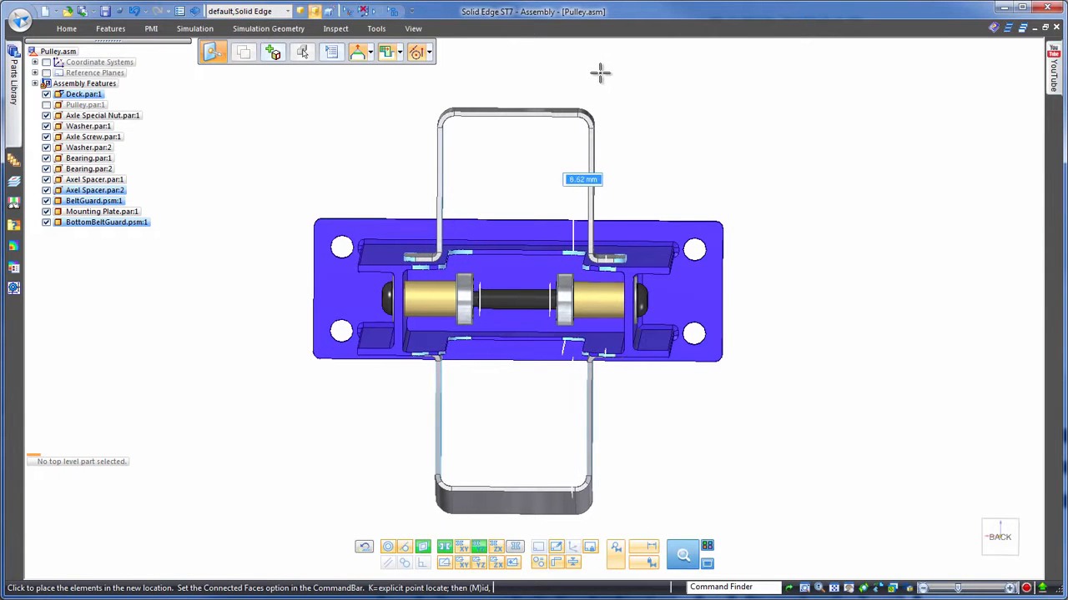
middle_click_drag(601, 72, 606, 79)
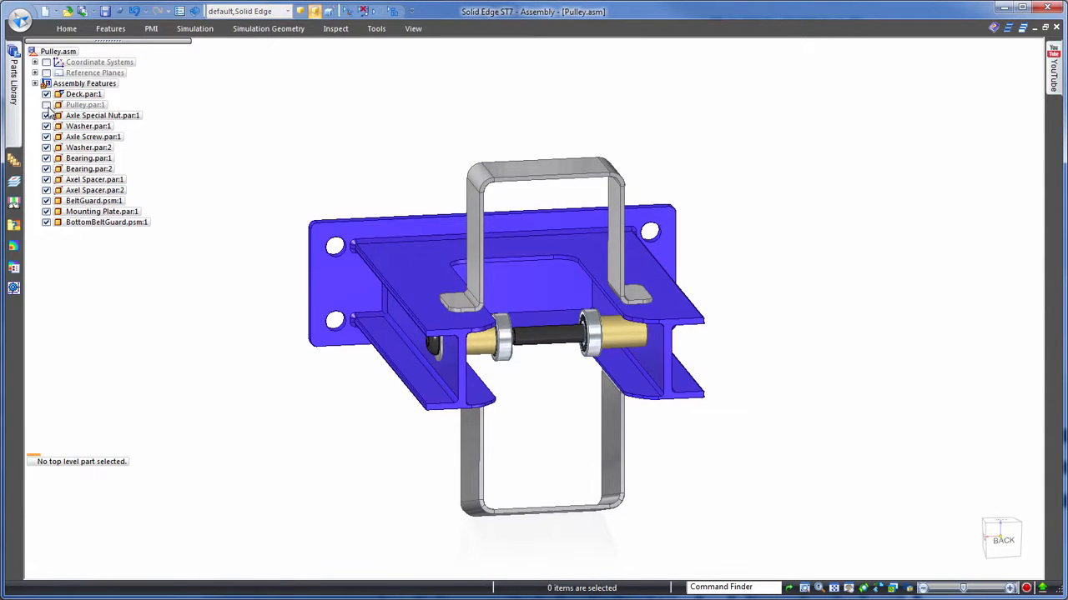
- Redisplay the pulley in the assembly and inspect its fit between the belt guards from several standard views
left_click(46, 106)
key("ctrl+f")
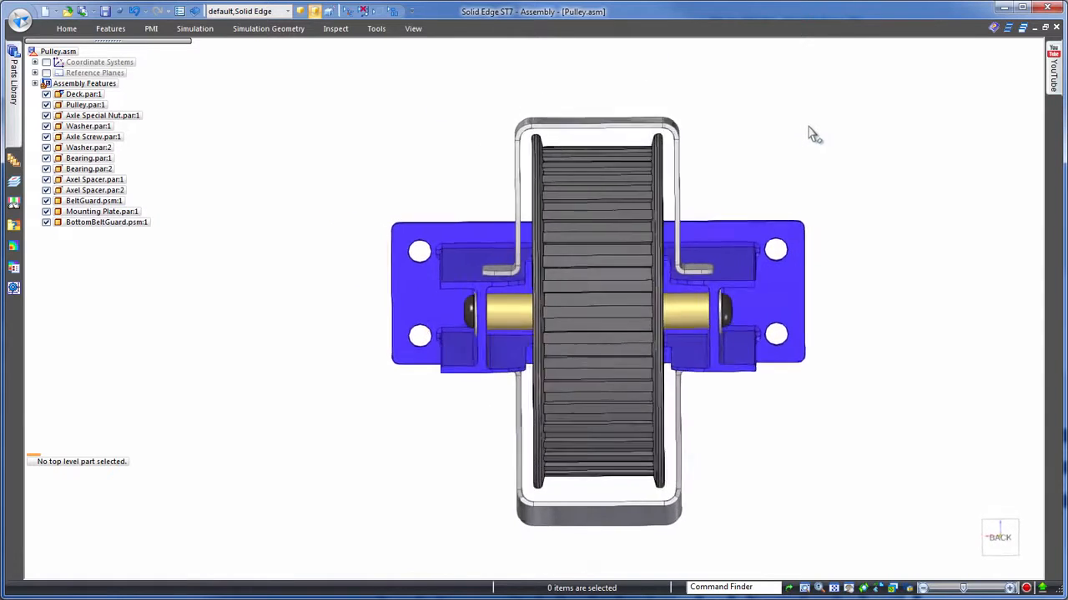
key("ctrl+i")
key("ctrl+l")
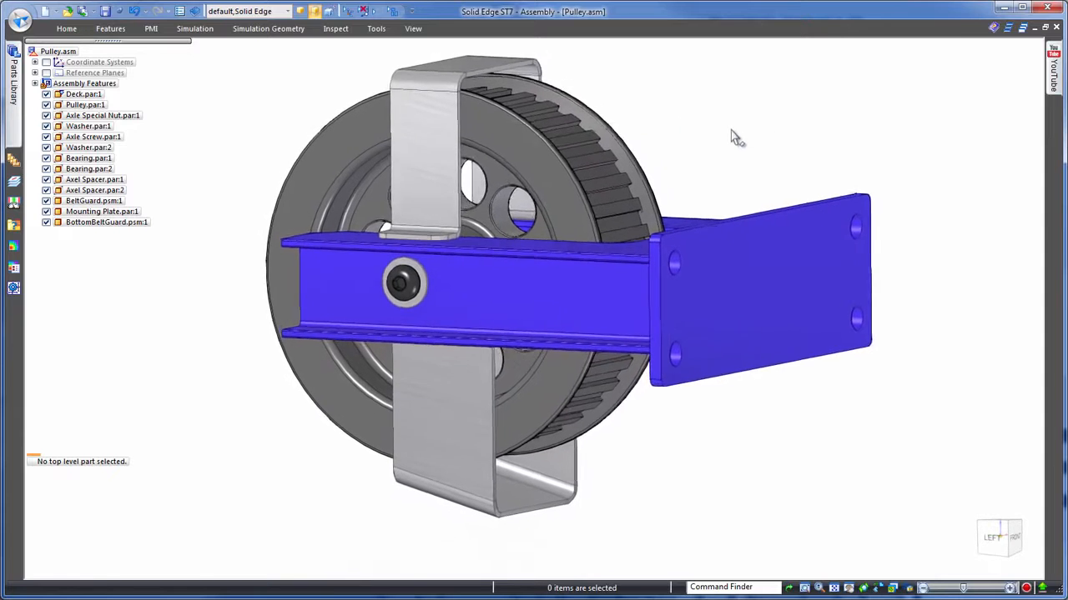
- Make the bottom belt guard's rear edge face coplanar with the matching edge face of the upper belt guard
left_click(503, 428)
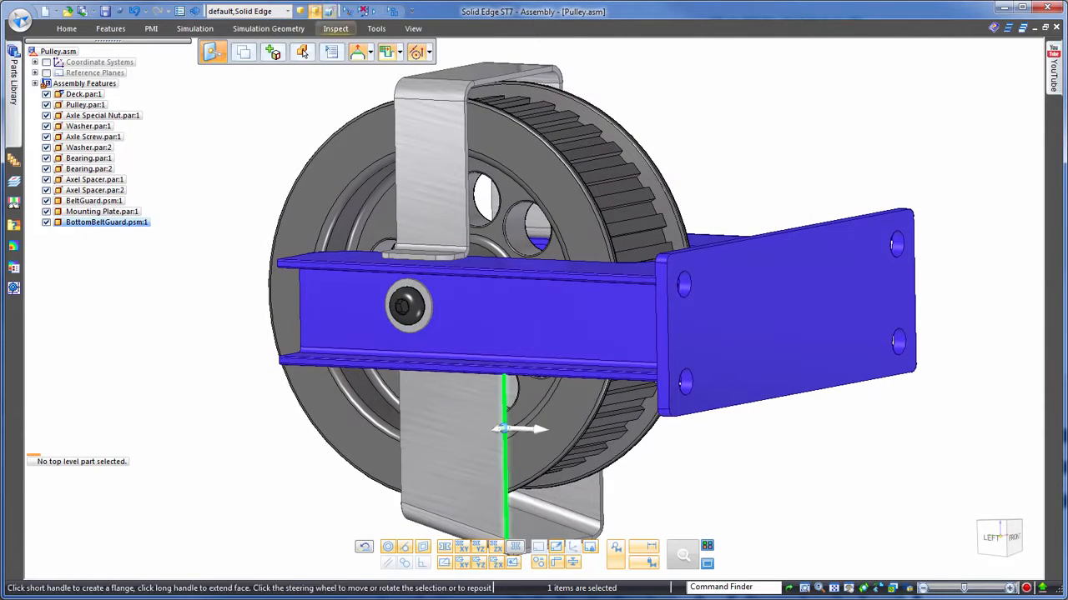
left_click(55, 27)
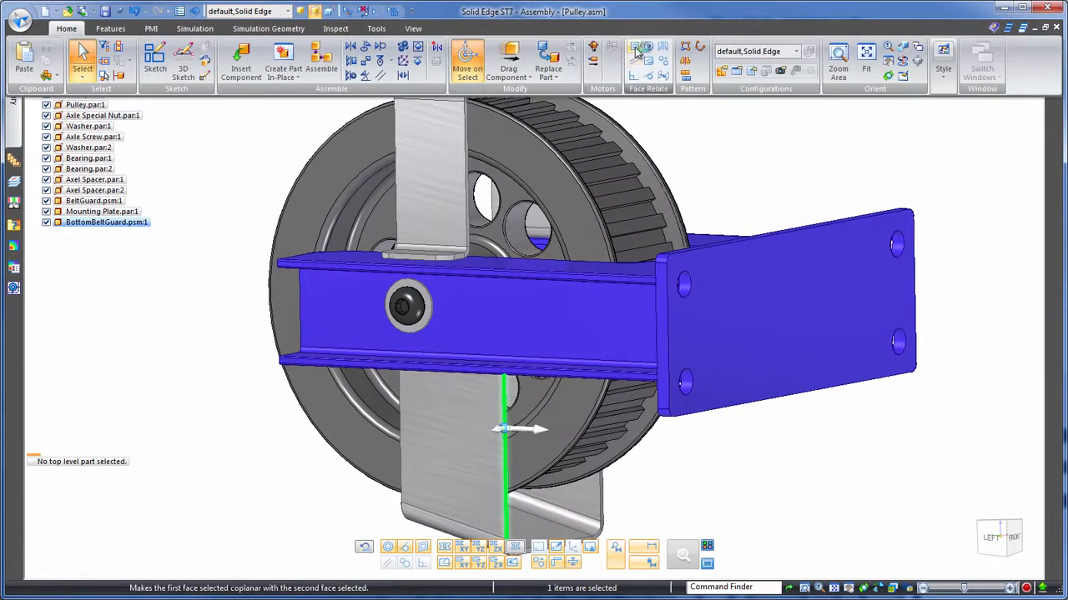
left_click(637, 51)
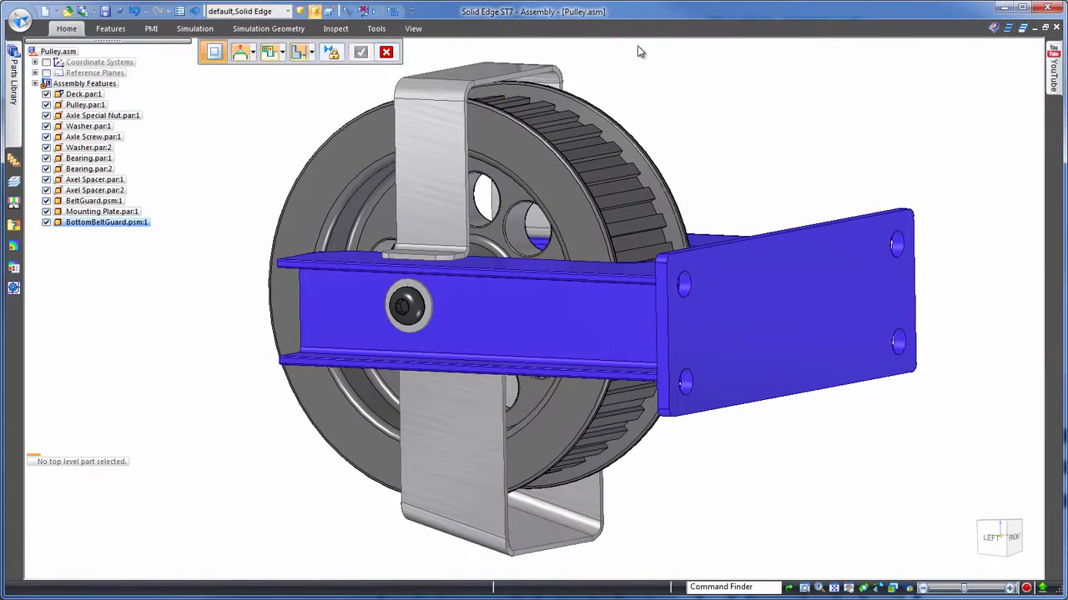
right_click(469, 167)
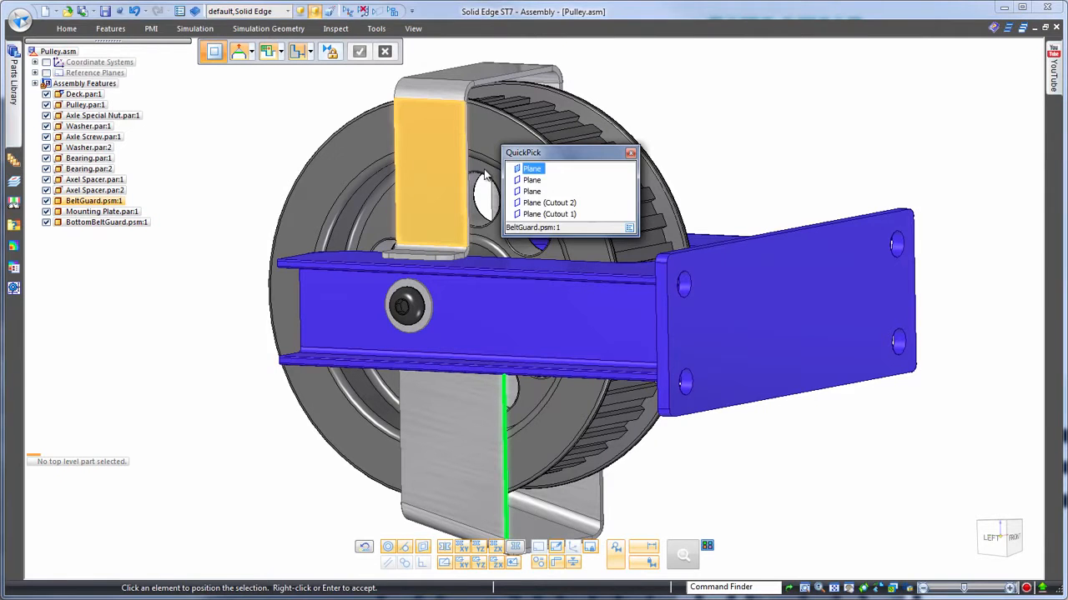
left_click(530, 178)
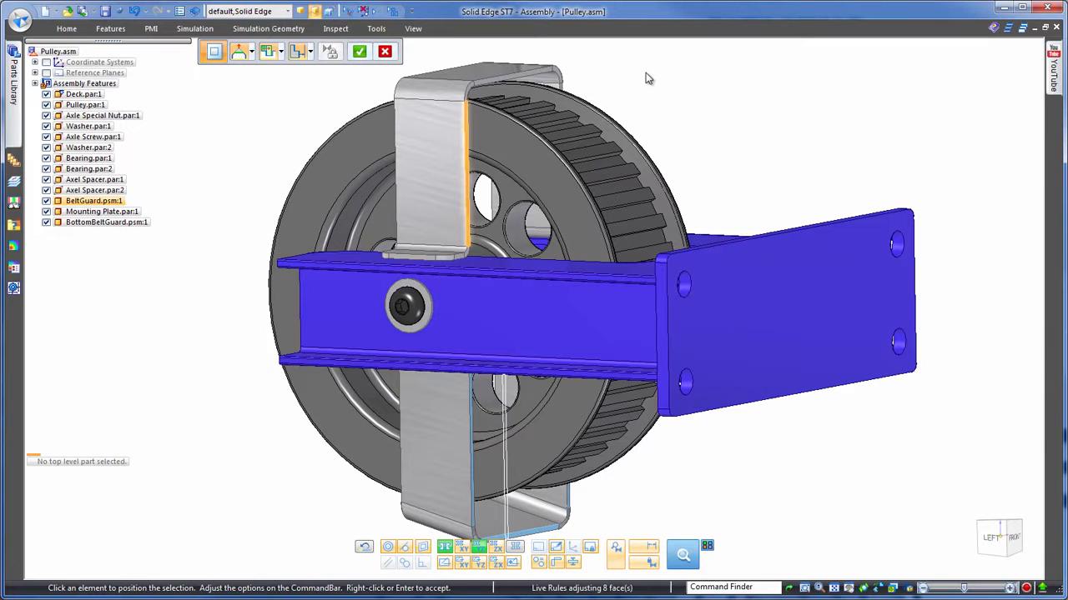
right_click(649, 78)
- Use the Selection Manager to select all faces coplanar with the bottom belt guard's rear edge face, across both belt guards
scroll(648, 80, "down", 3)
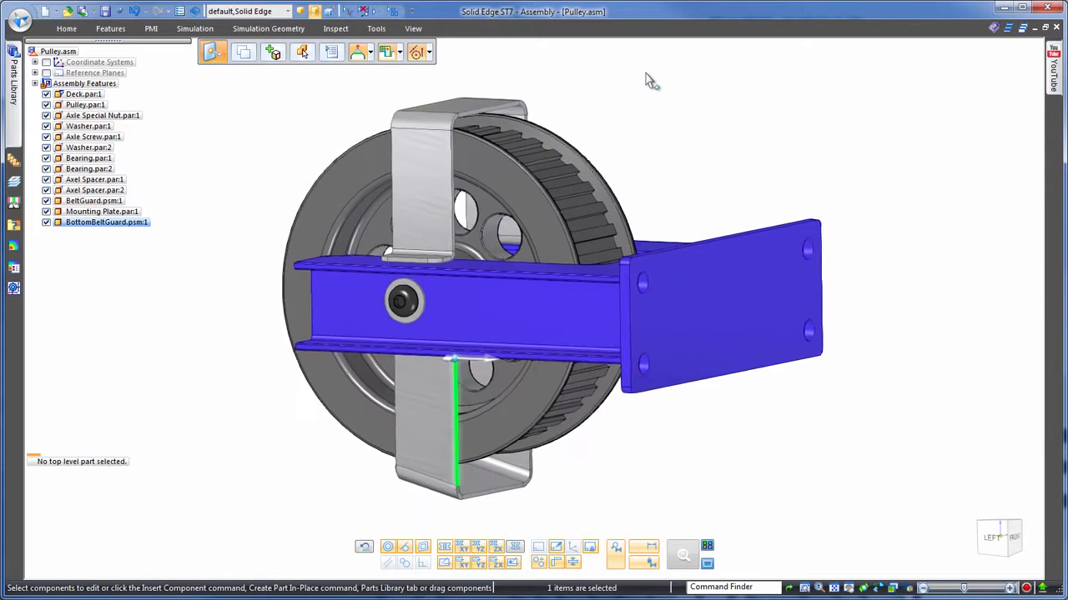
key("space")
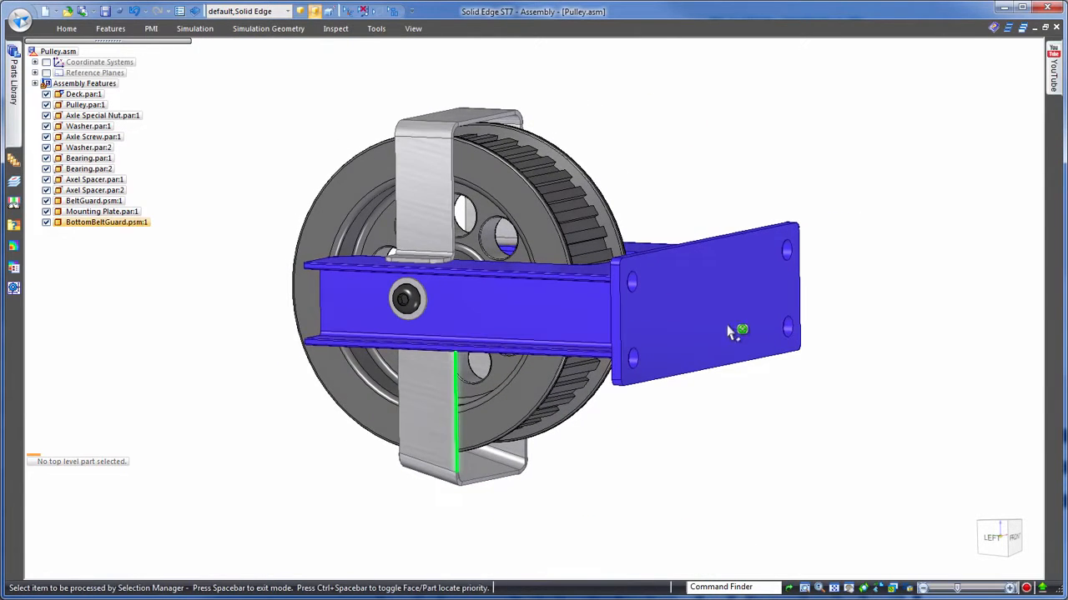
left_click(458, 415)
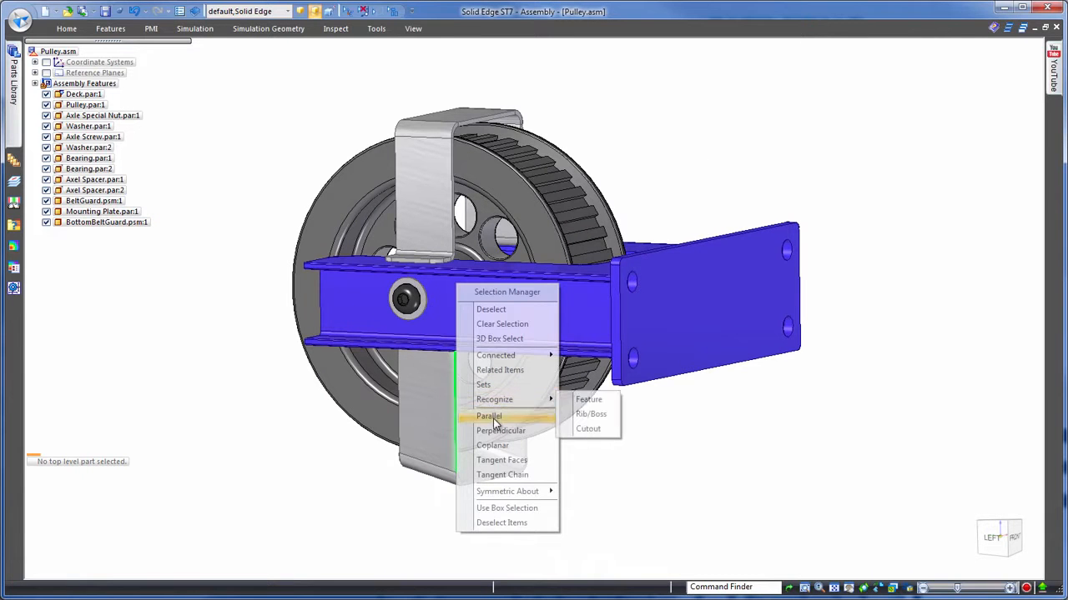
left_click(500, 447)
middle_click_drag(724, 138, 752, 108)
key("space")
- Make the selected rear edge faces of both belt guards coplanar with the inner end face of the deck's slot, and check the result from the left
left_click(60, 29)
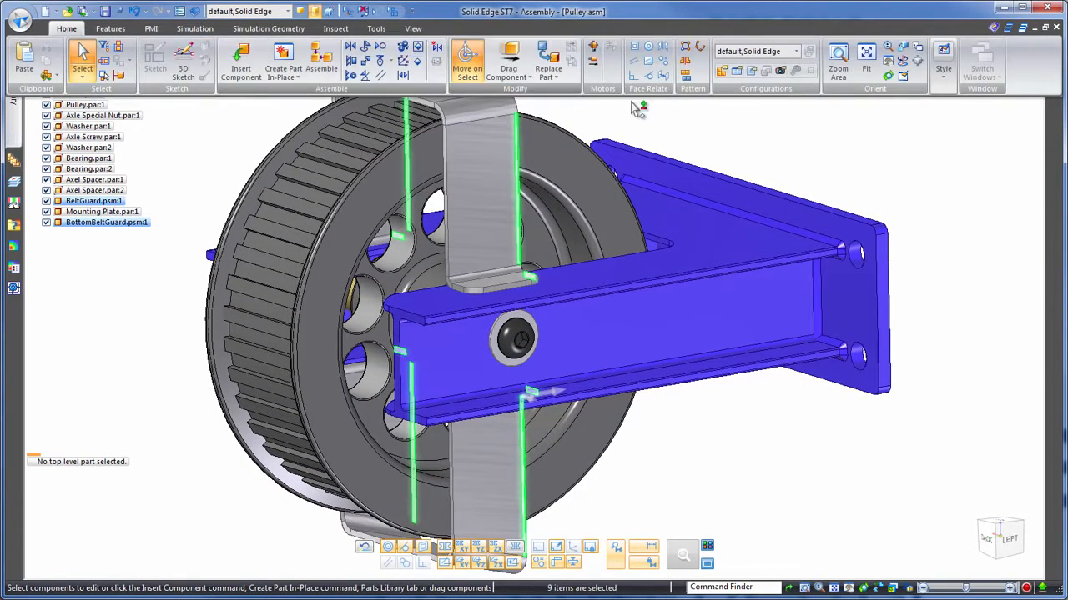
left_click(635, 51)
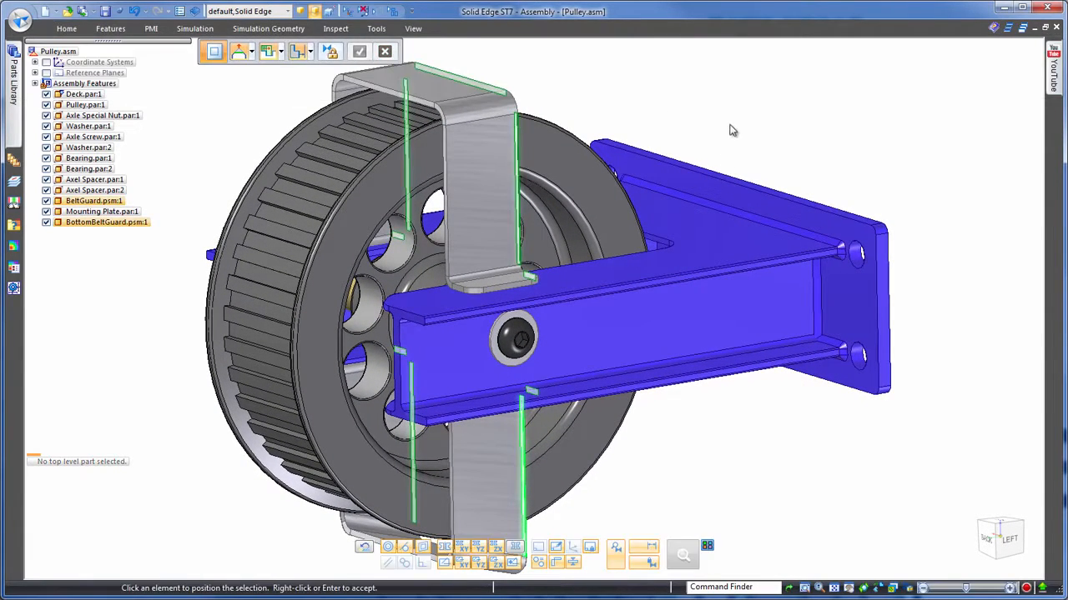
left_click(655, 242)
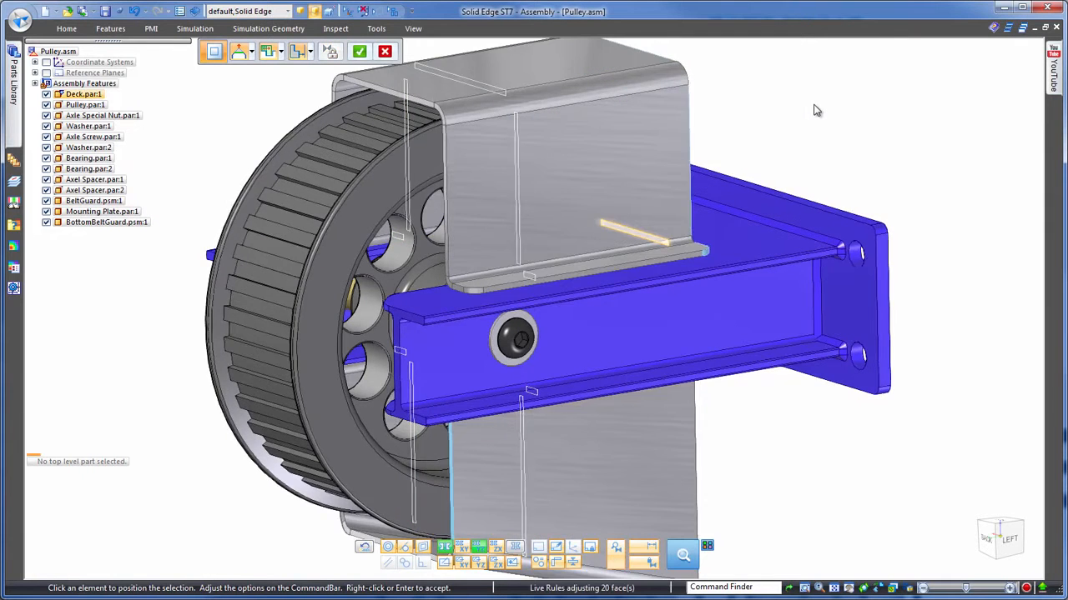
key("ctrl+l")
right_click(816, 110)
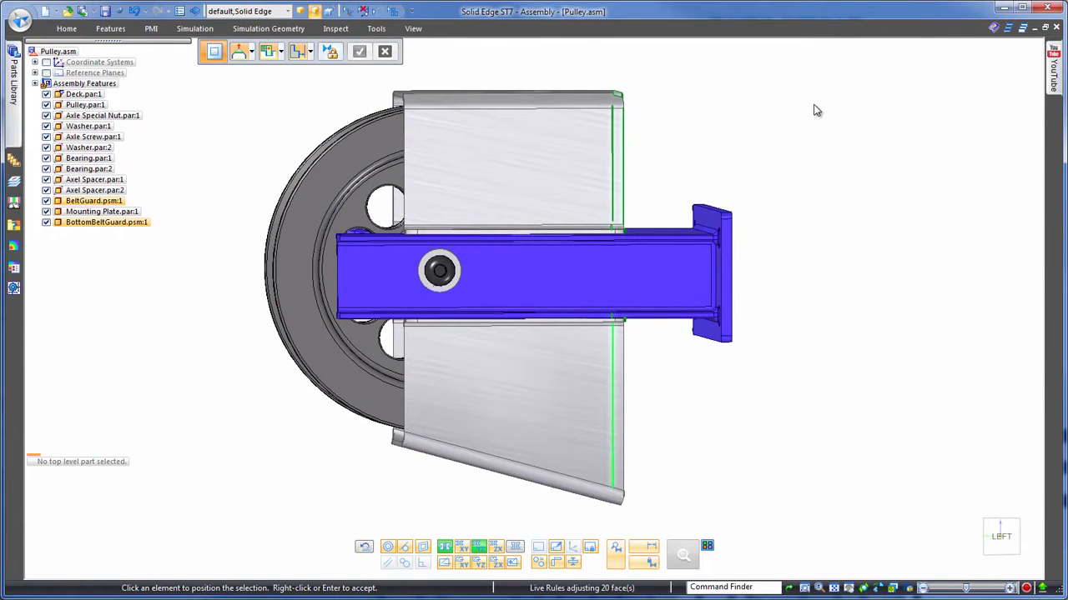
key("Escape")
key("Escape")
key("ctrl+i")
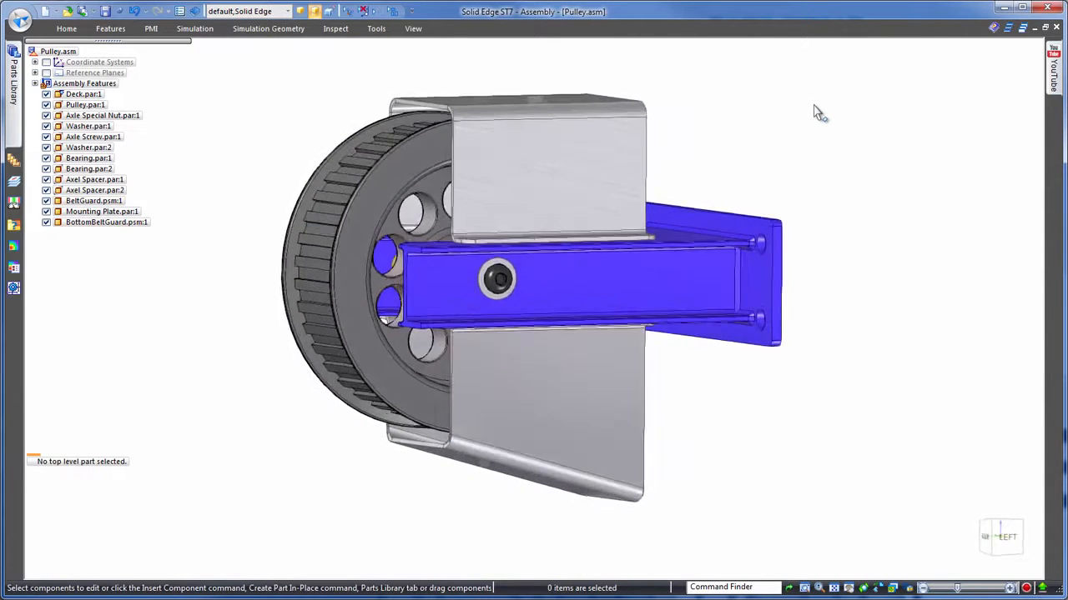